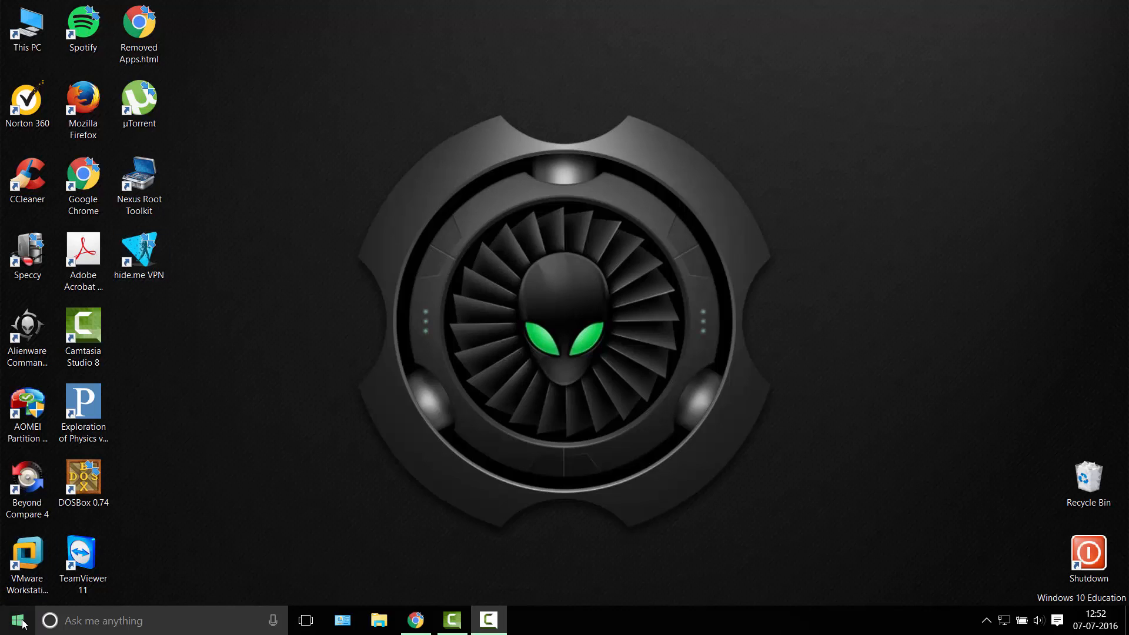
# Launch VMware Workstation from its desktop shortcut
pyautogui.doubleClick(23, 564)
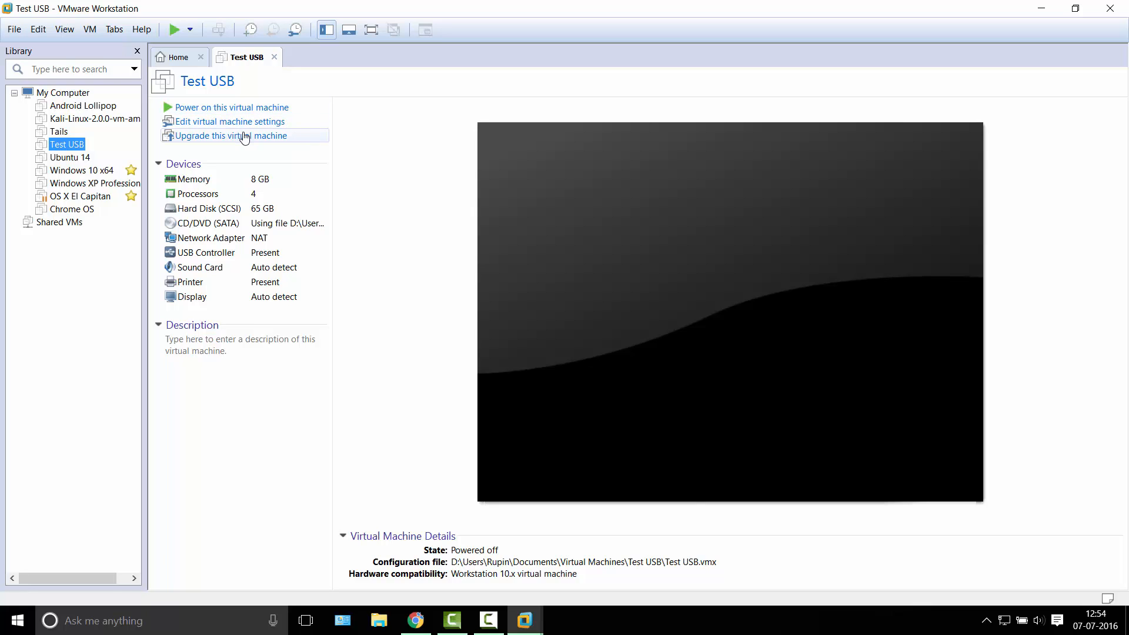
# Start a new virtual machine with Typical setup and the operating system installed later
pyautogui.click(15, 29)
pyautogui.moveTo(38, 29)
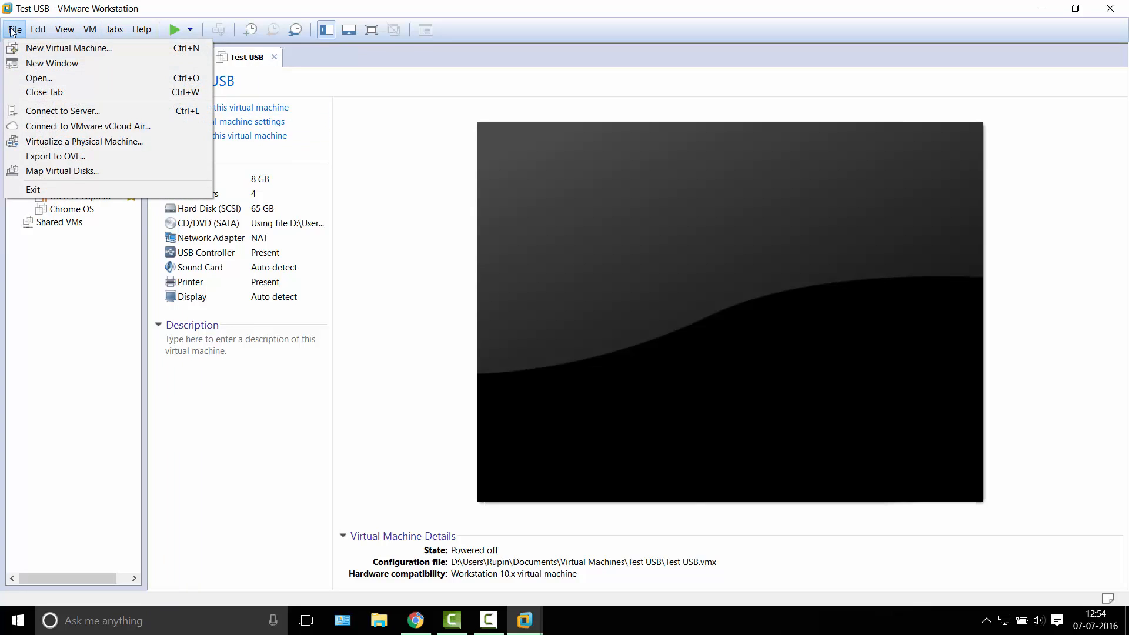
pyautogui.click(20, 45)
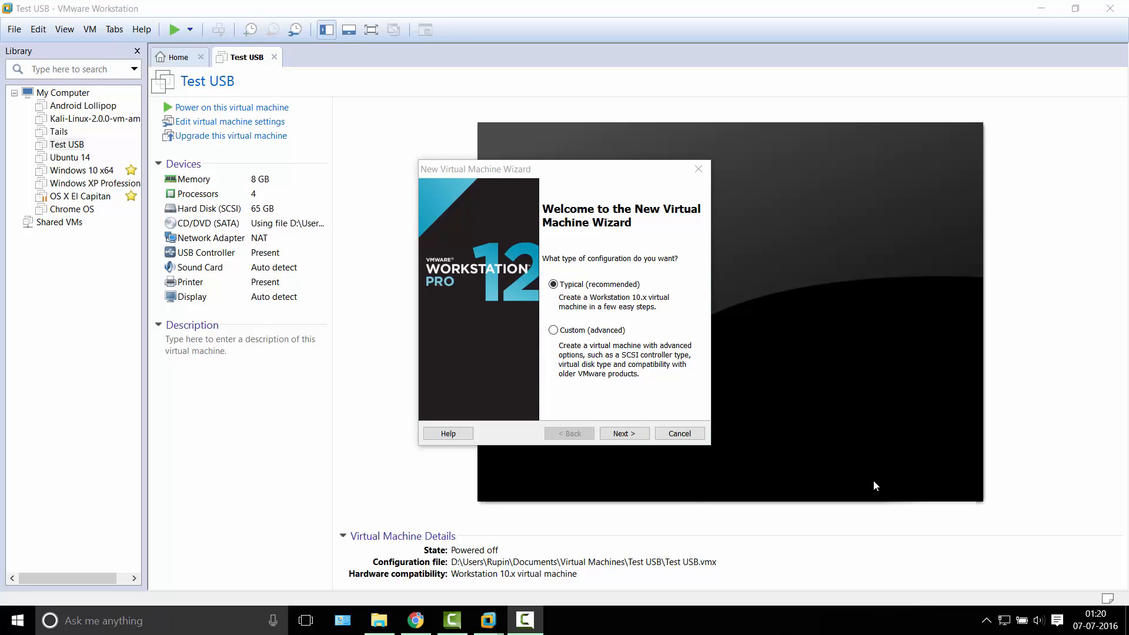
pyautogui.click(622, 434)
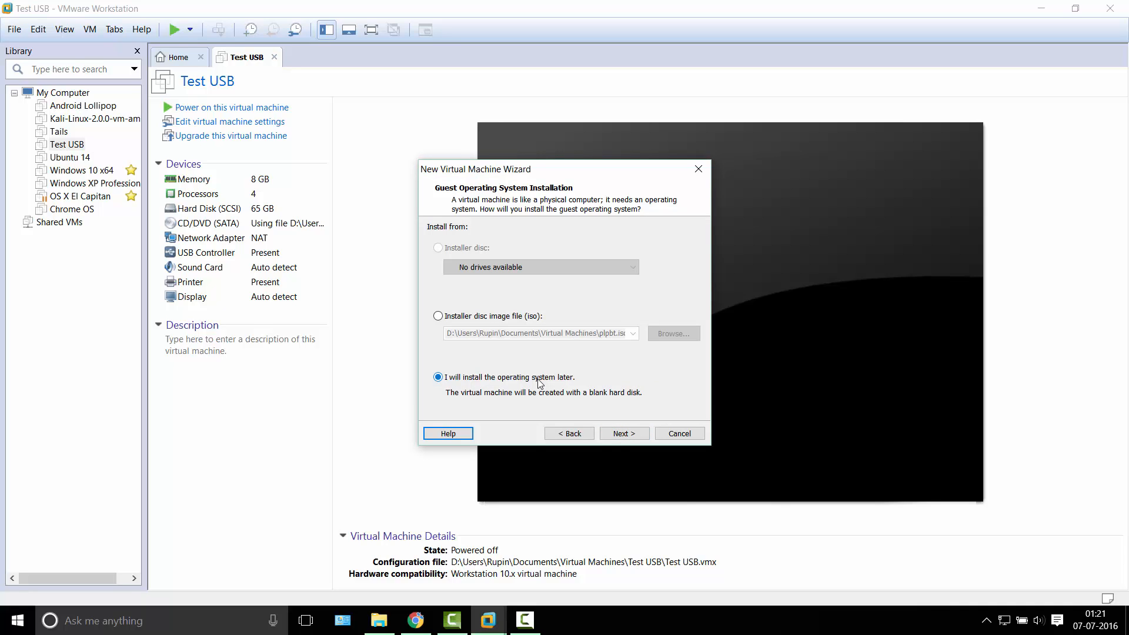
pyautogui.click(629, 431)
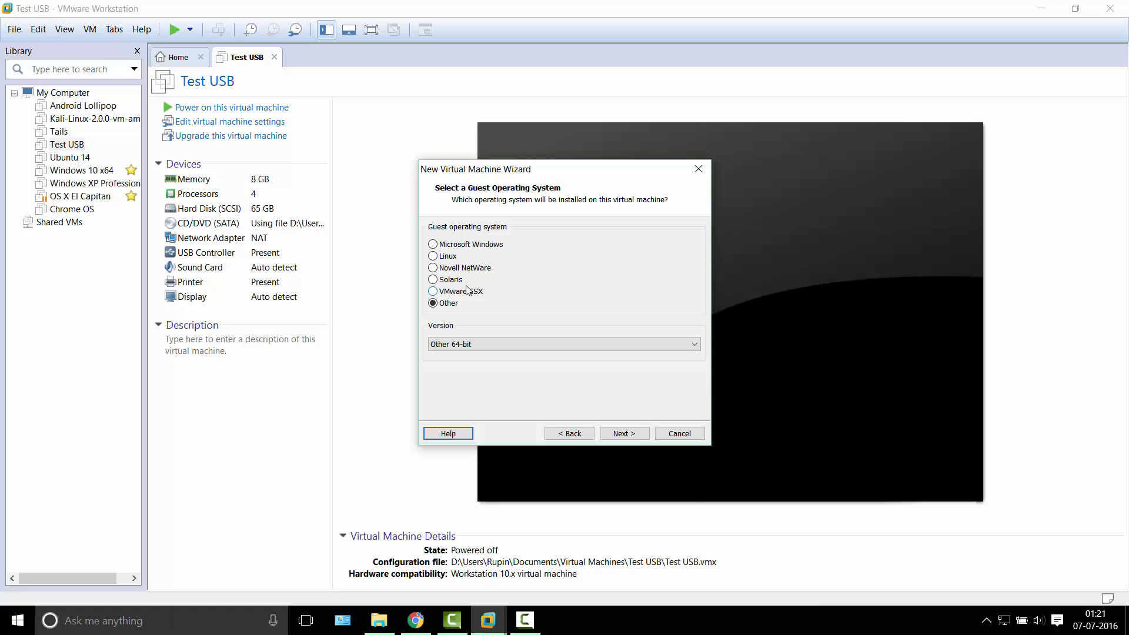
# Choose Microsoft Windows, version Windows 7, as the guest operating system
pyautogui.click(446, 247)
pyautogui.click(434, 257)
pyautogui.click(433, 244)
pyautogui.click(438, 246)
# Keep the name 'Windows 7' and the 60 GB split disk, reaching the summary page
pyautogui.click(623, 433)
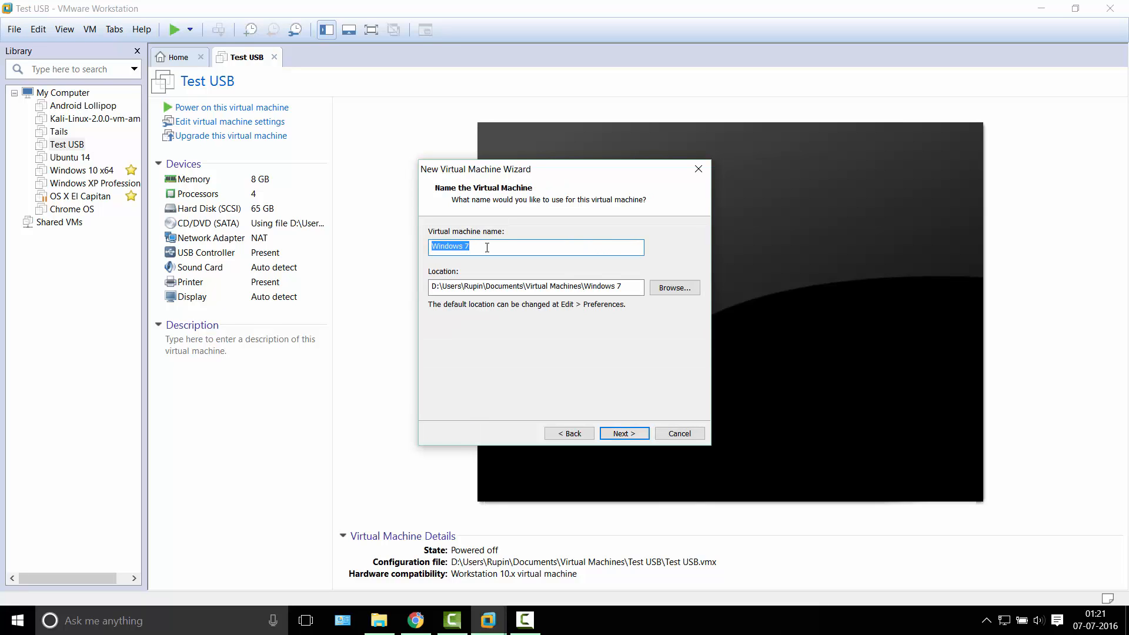
pyautogui.click(630, 436)
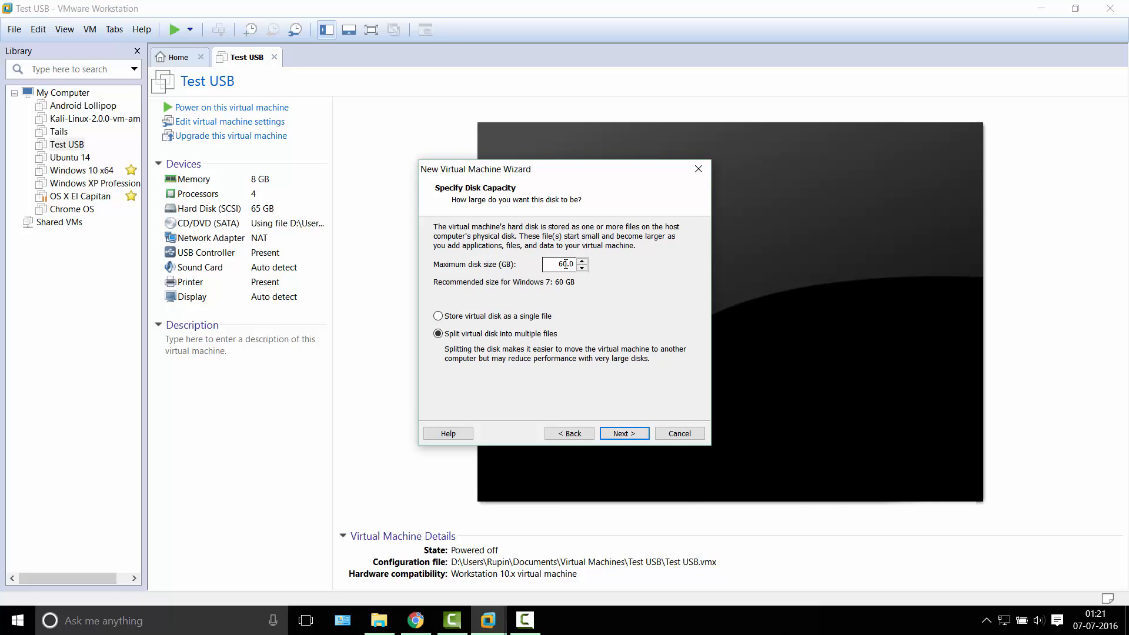
pyautogui.click(624, 434)
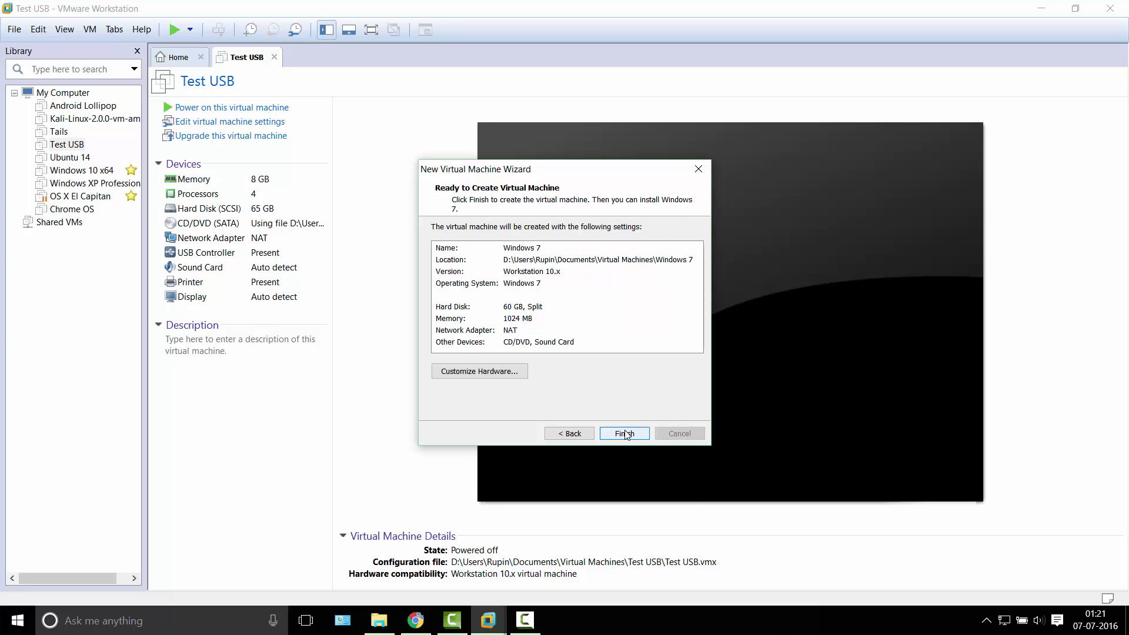
# Customize the hardware and raise the machine's memory to 2 GB
pyautogui.click(506, 374)
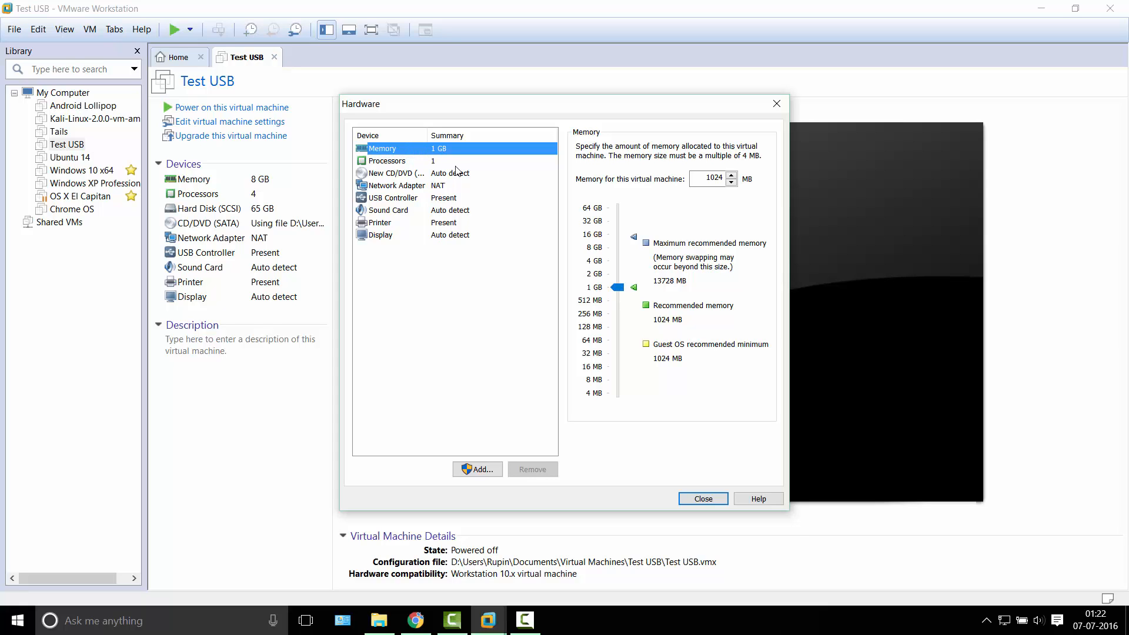
pyautogui.click(433, 161)
pyautogui.moveTo(619, 287); pyautogui.dragTo(619, 273)
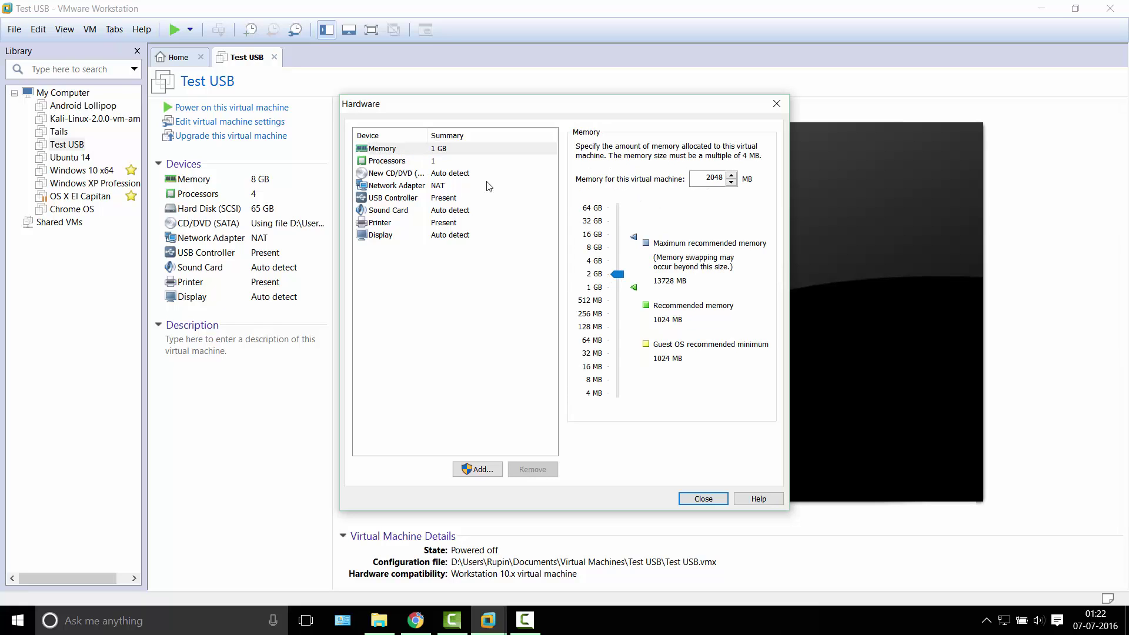
# Set 2 processors with 2 cores each, 4 cores total, and move to the CD/DVD drive
pyautogui.click(449, 166)
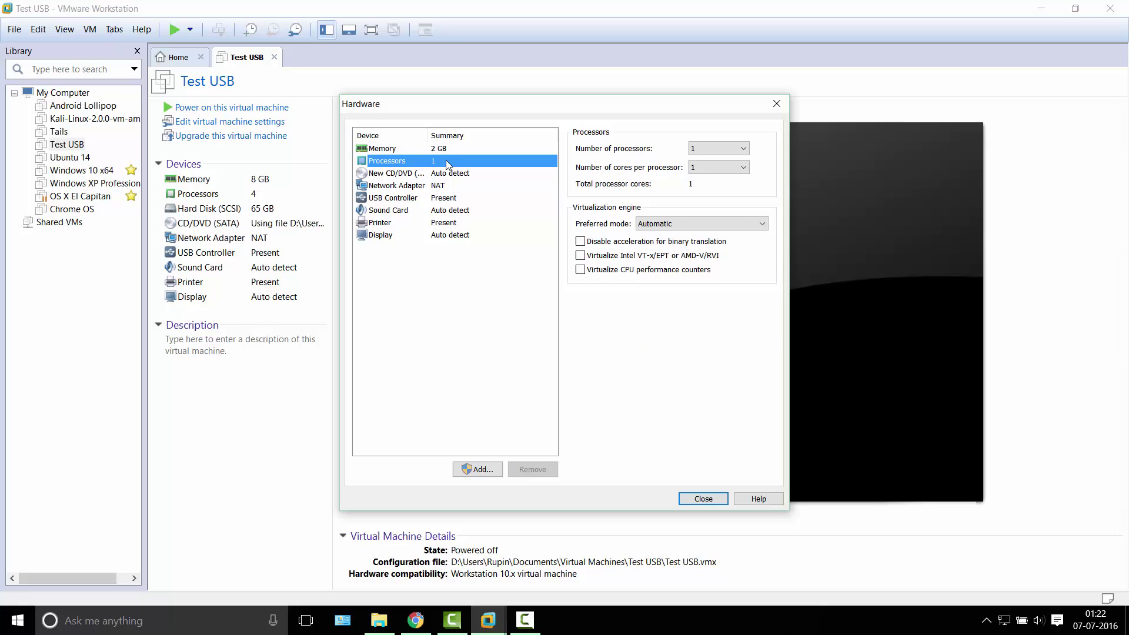
pyautogui.click(721, 150)
pyautogui.click(705, 175)
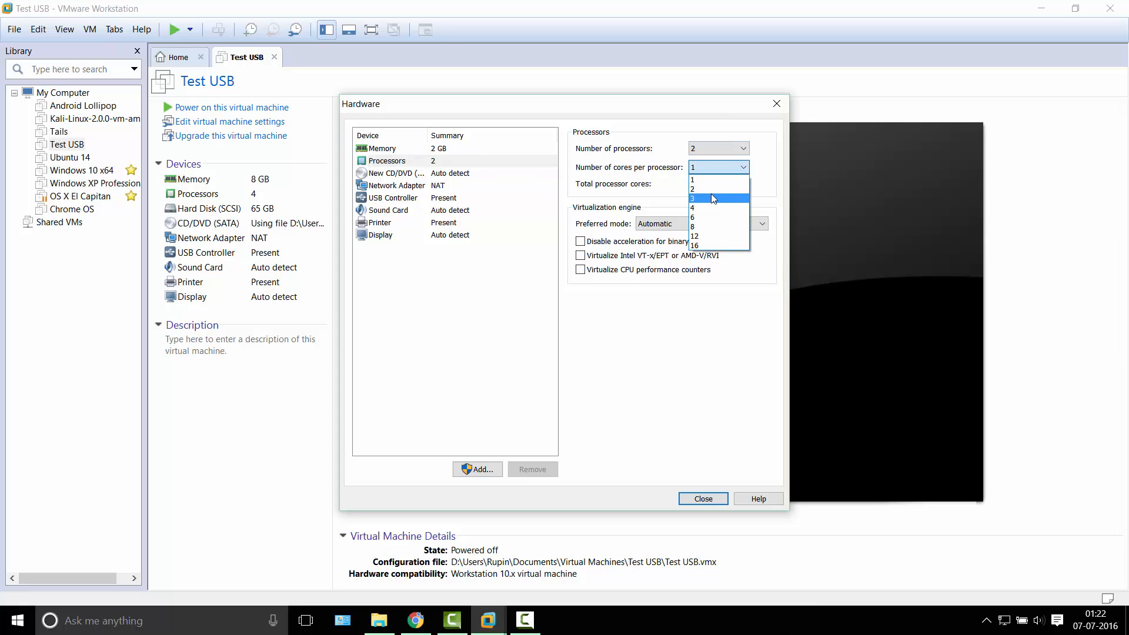
pyautogui.click(711, 188)
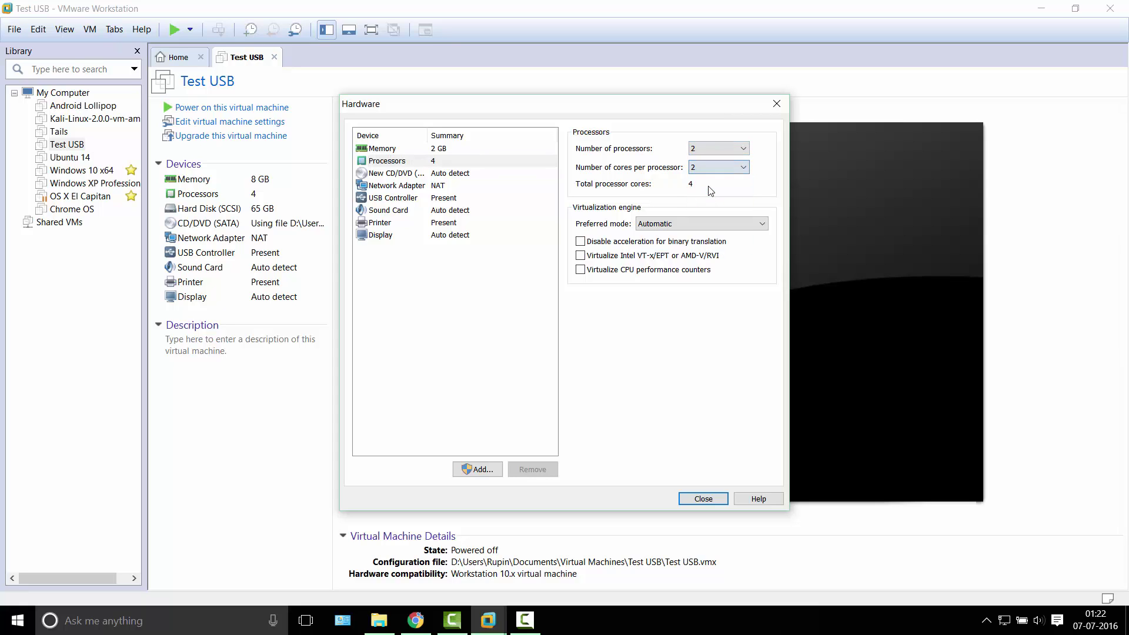
pyautogui.click(419, 175)
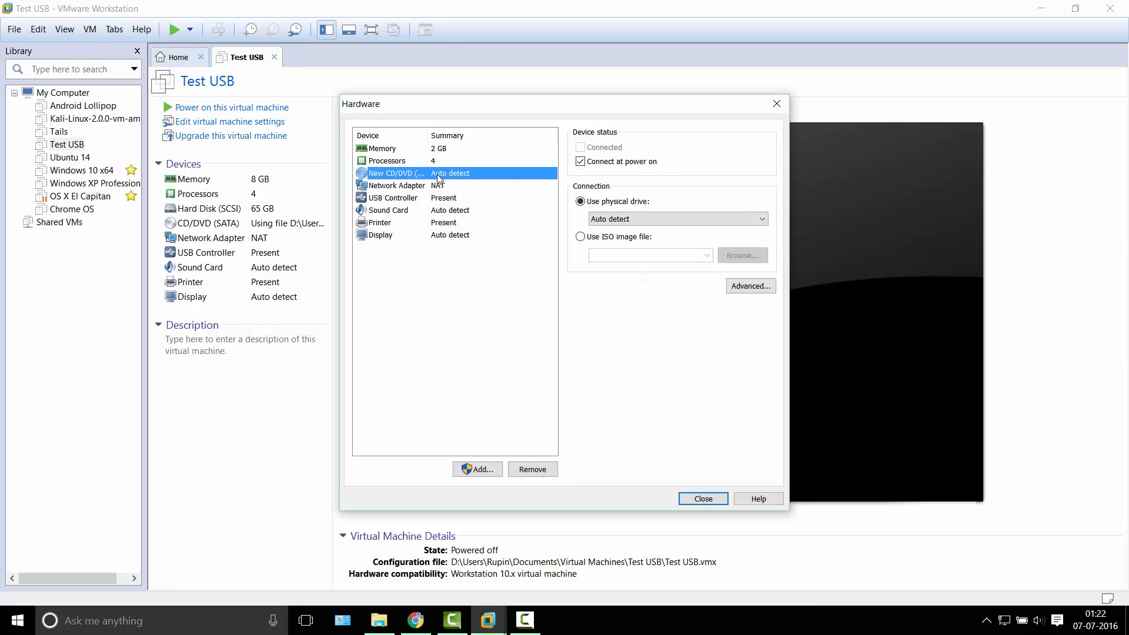
# Attach plpbt.iso as the CD/DVD ISO image, then review the USB controller settings
pyautogui.click(608, 238)
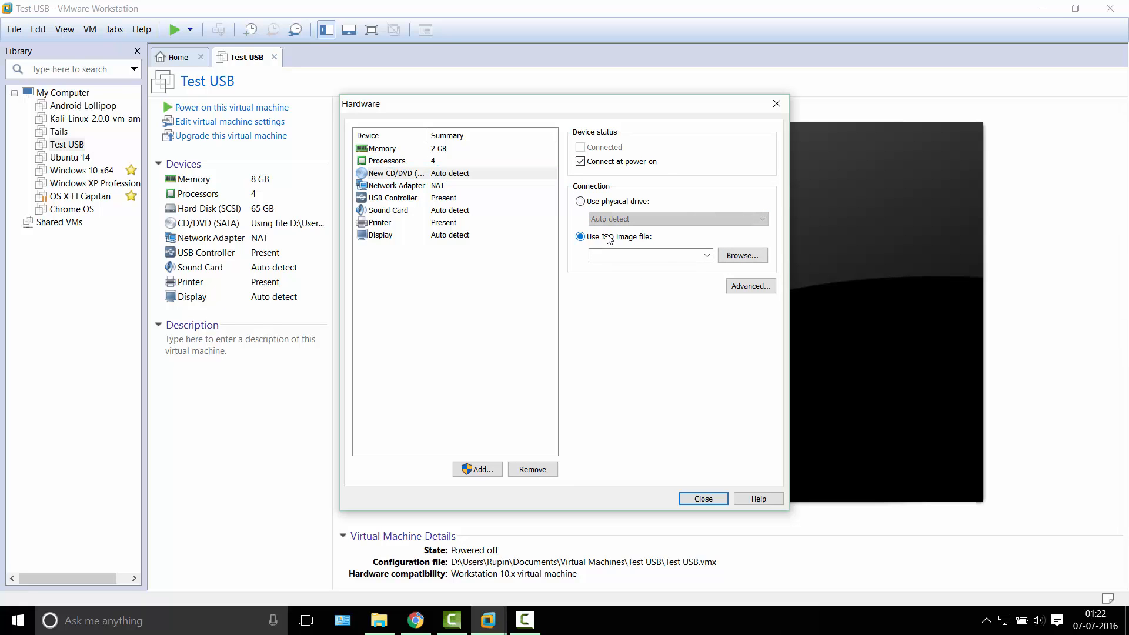
pyautogui.click(759, 258)
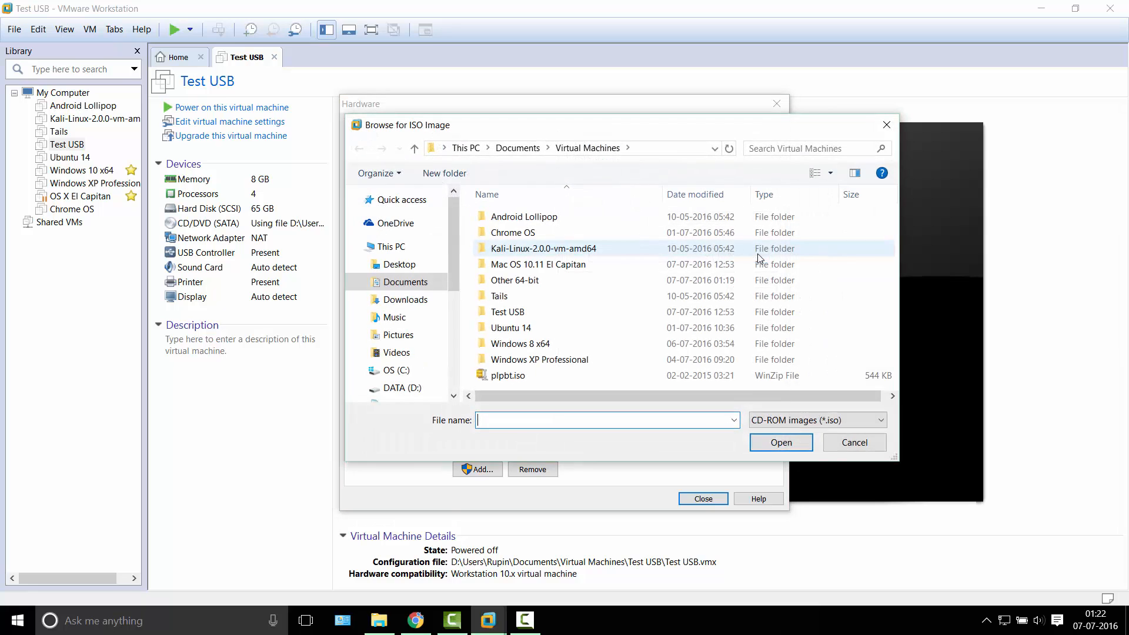
pyautogui.click(564, 375)
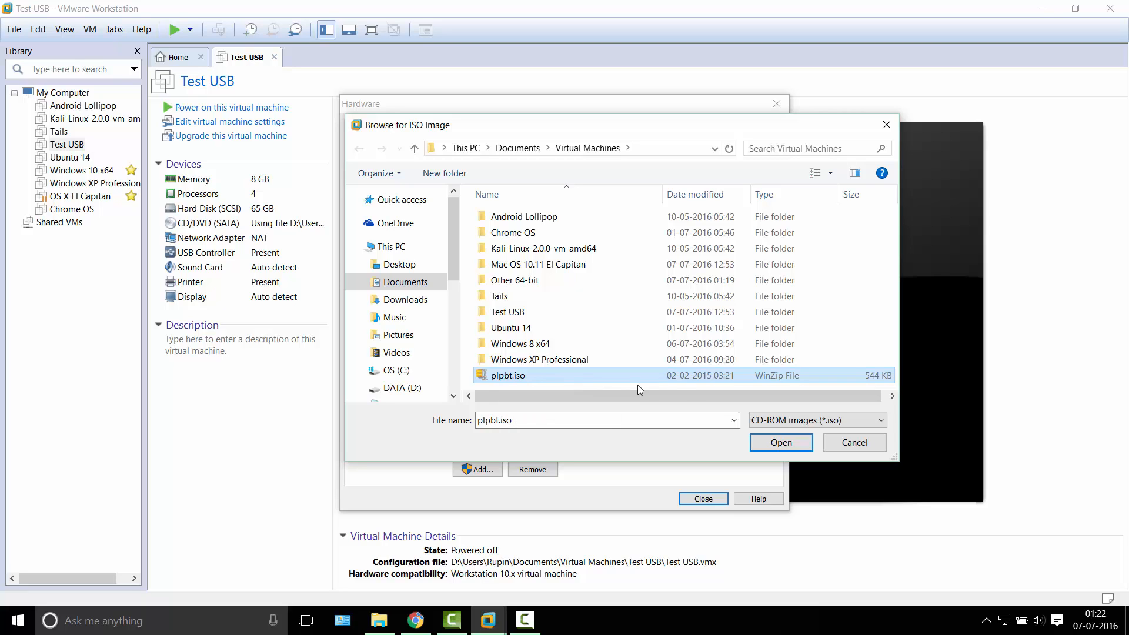
pyautogui.click(782, 442)
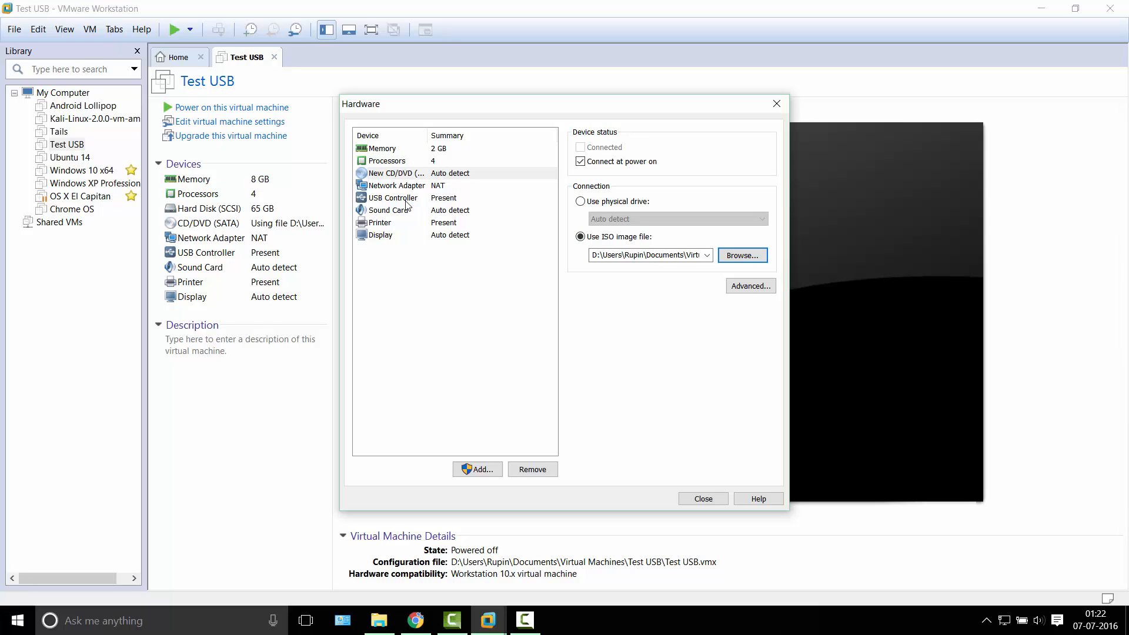
pyautogui.click(385, 200)
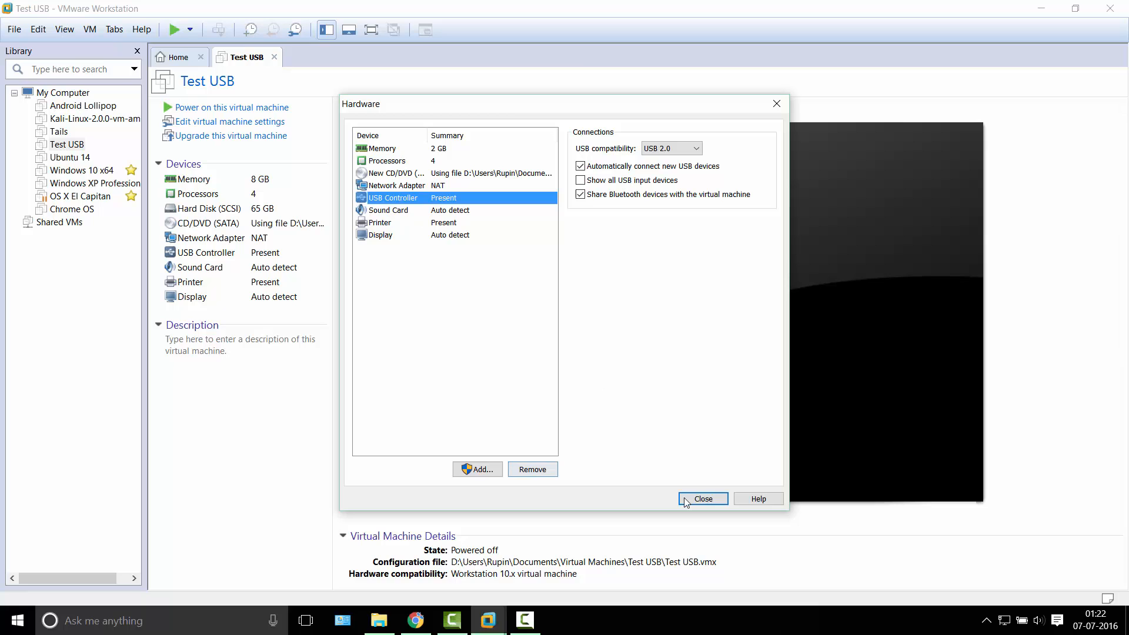
# Close hardware editing, finish creating the Windows 7 VM and power it on
pyautogui.click(703, 499)
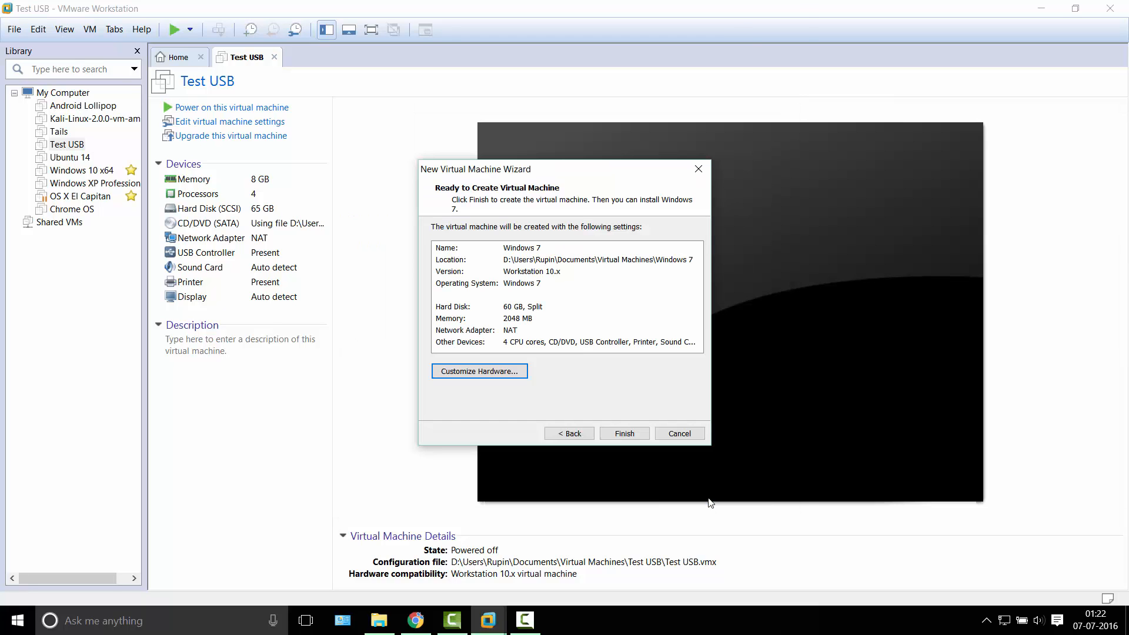
pyautogui.click(626, 433)
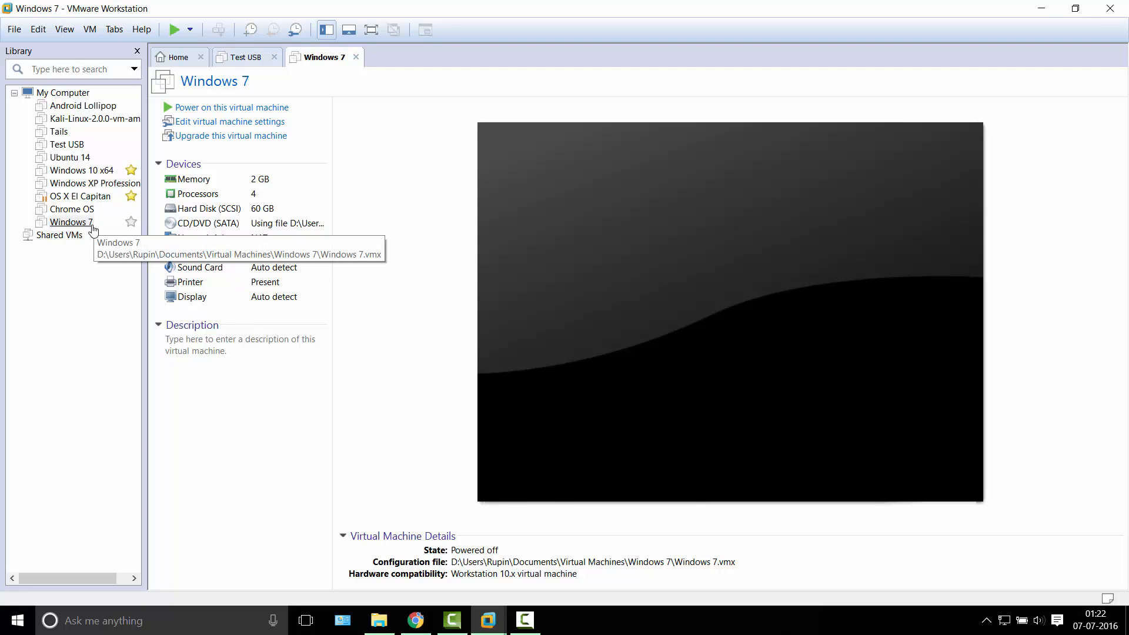
pyautogui.click(228, 108)
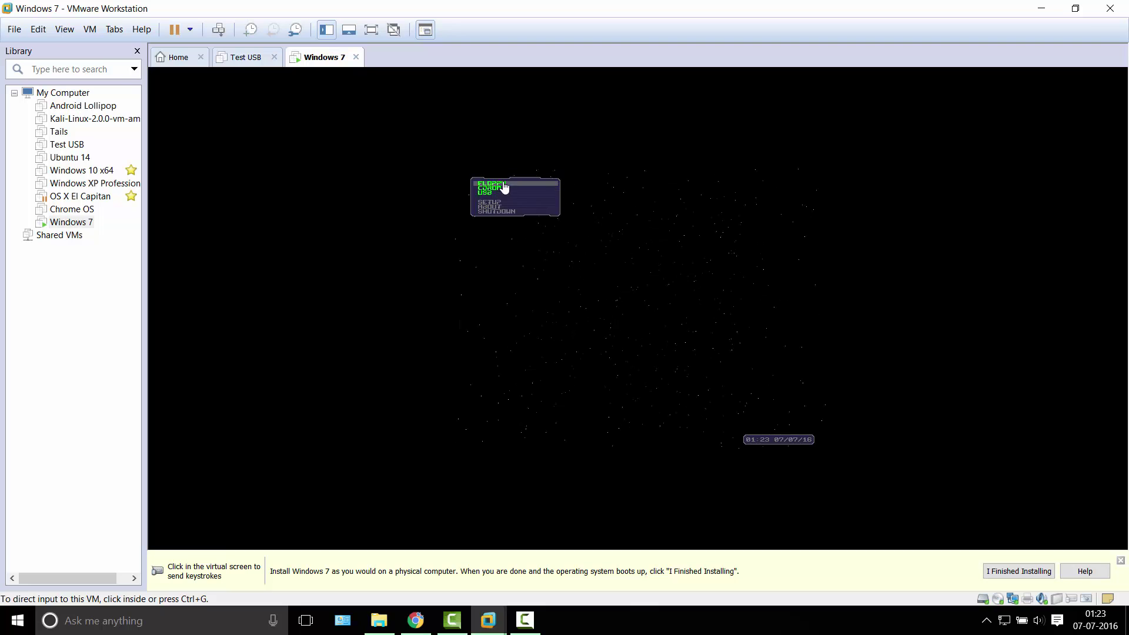
pyautogui.click(609, 295)
pyautogui.press('Down')
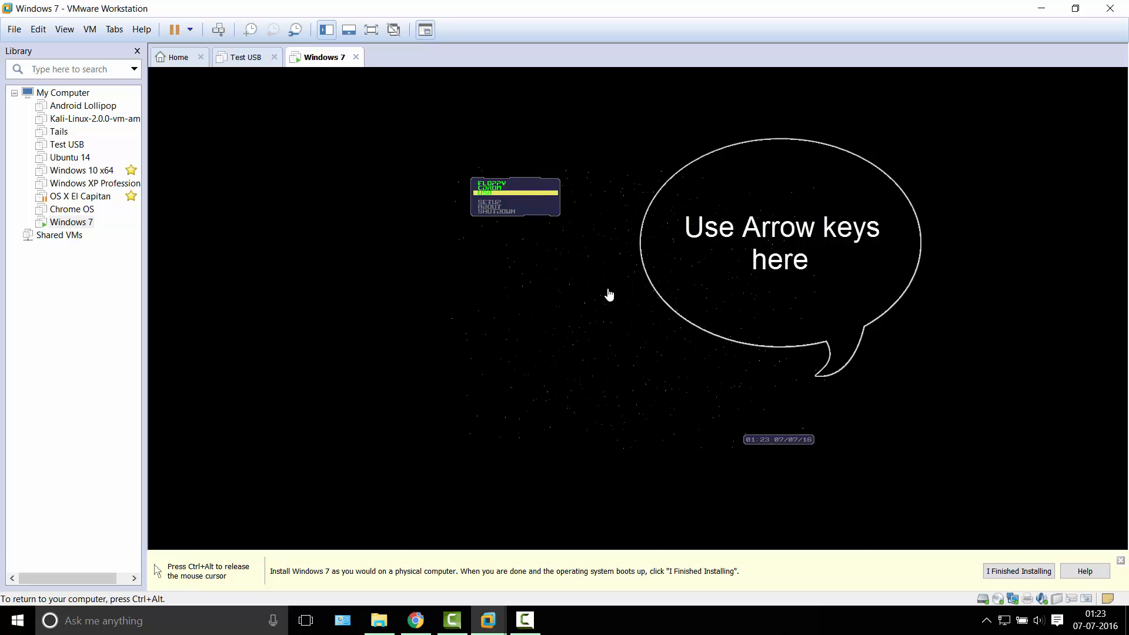
pyautogui.press('Up')
pyautogui.press('Up')
pyautogui.press('Down')
pyautogui.press('Down')
pyautogui.press('Return')
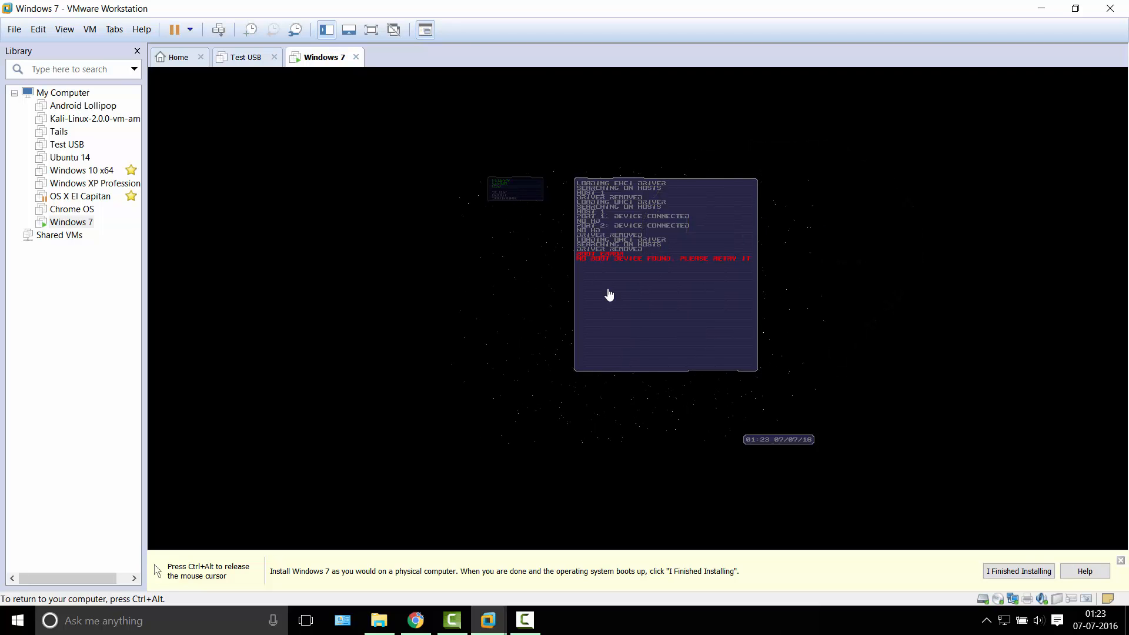
pyautogui.press('Escape')
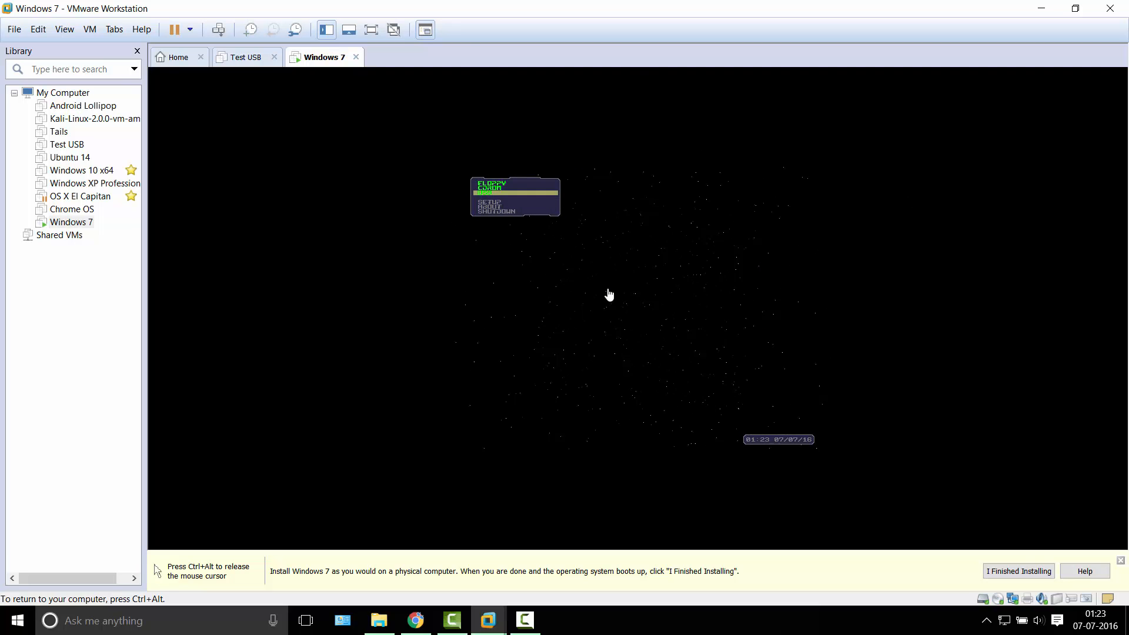
pyautogui.press('Up')
pyautogui.press('Up')
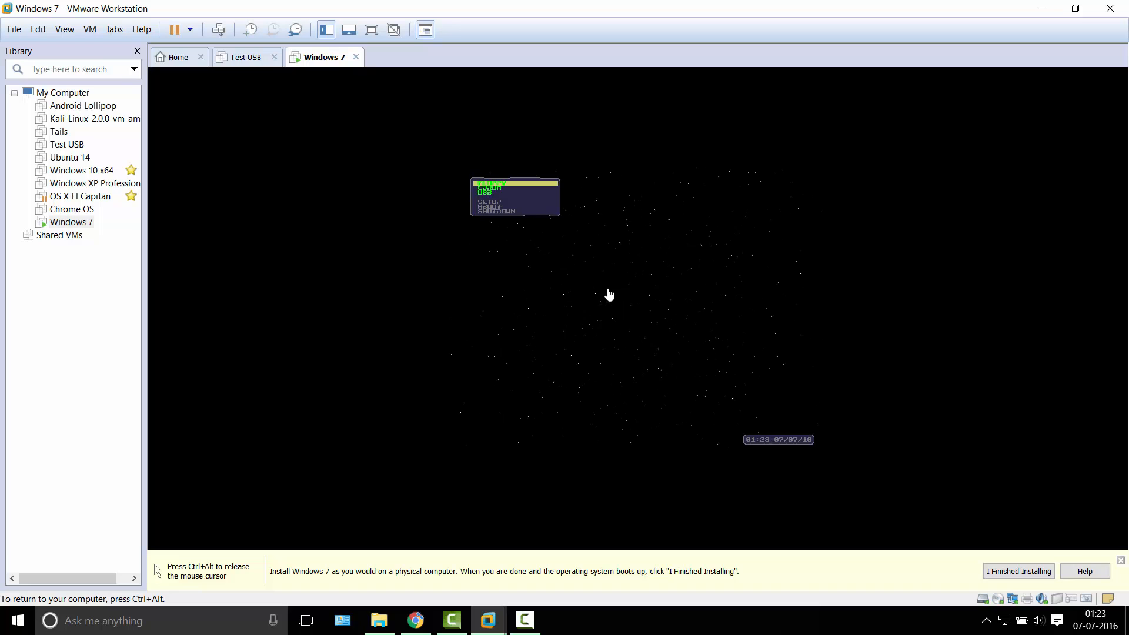
pyautogui.hotkey('ctrl', 'alt')
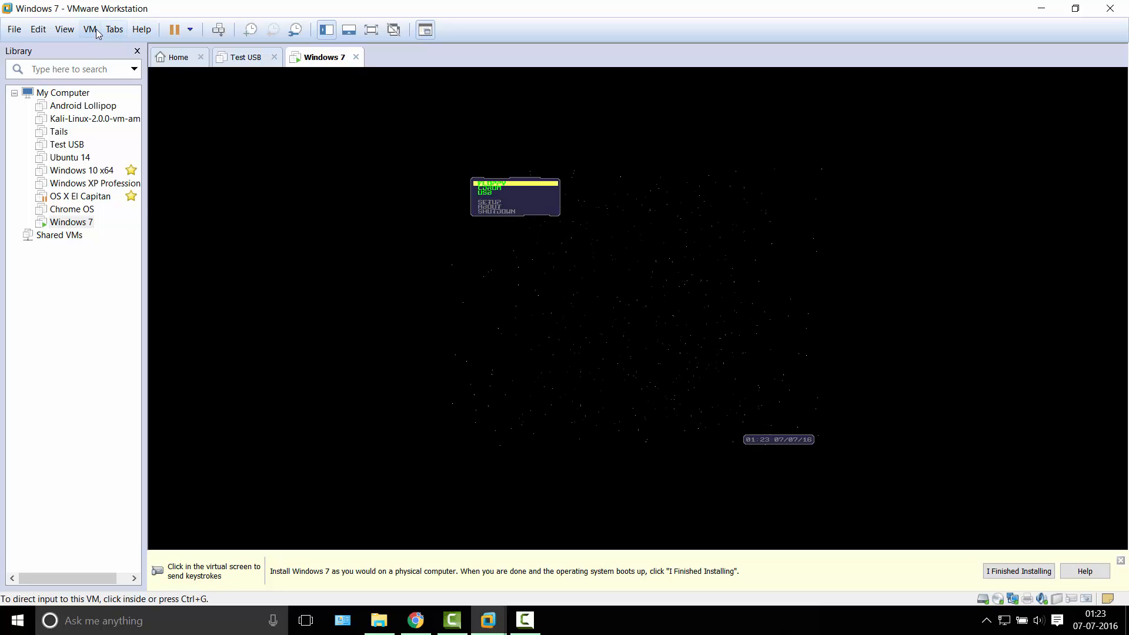
# Connect the host's Alcor Micro Mass Storage USB drive to the VM and confirm
pyautogui.click(90, 30)
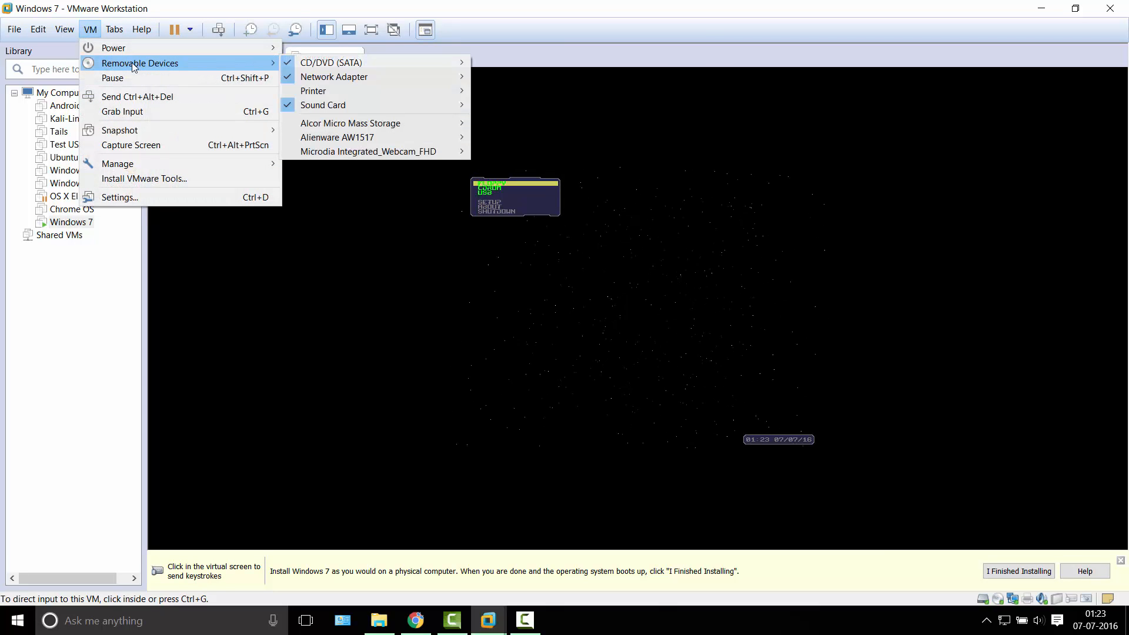
pyautogui.moveTo(139, 62)
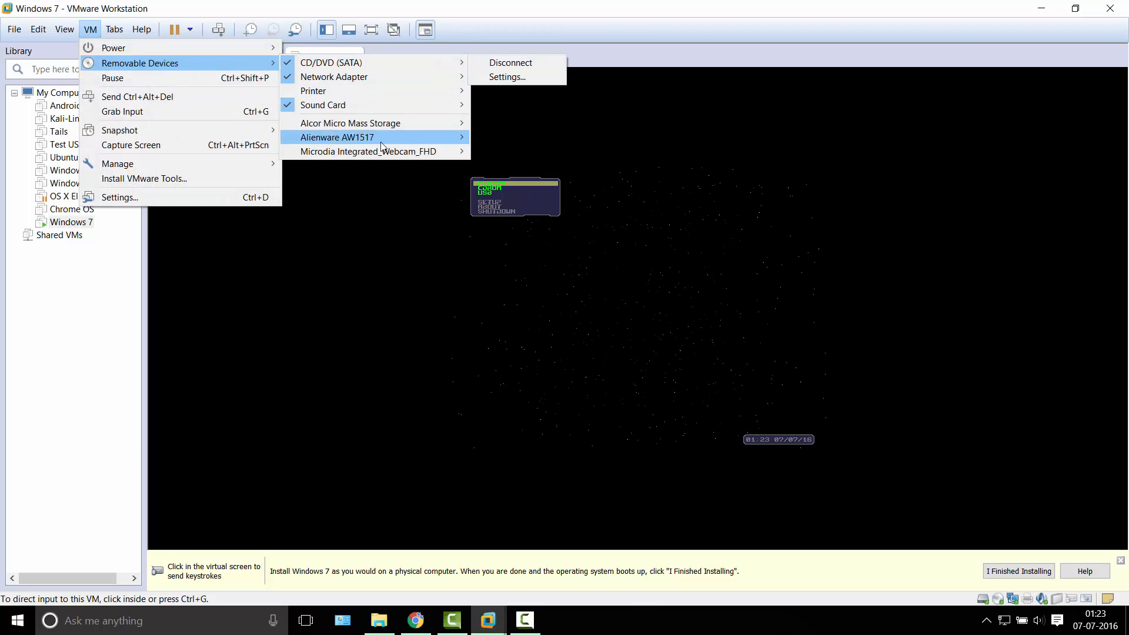
pyautogui.moveTo(351, 124)
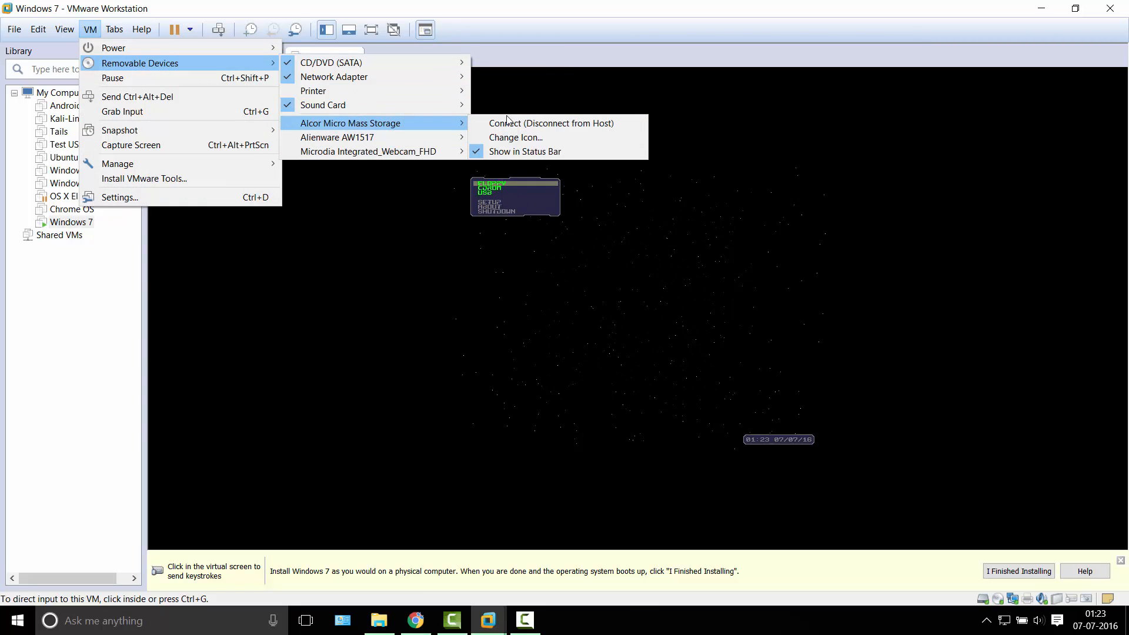
pyautogui.click(520, 124)
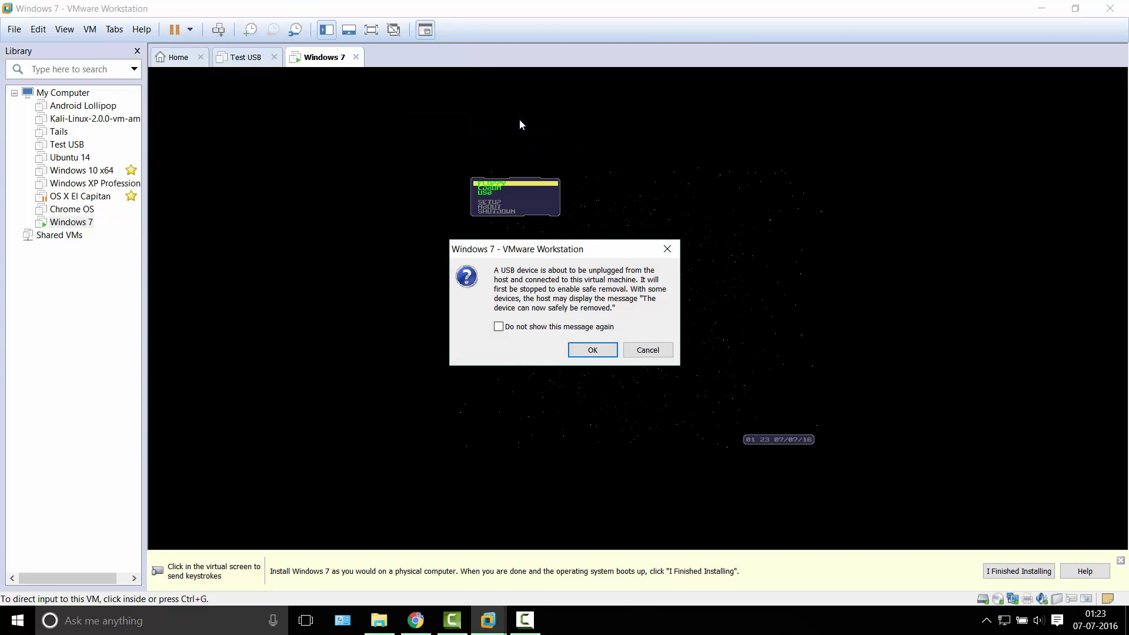
pyautogui.click(591, 350)
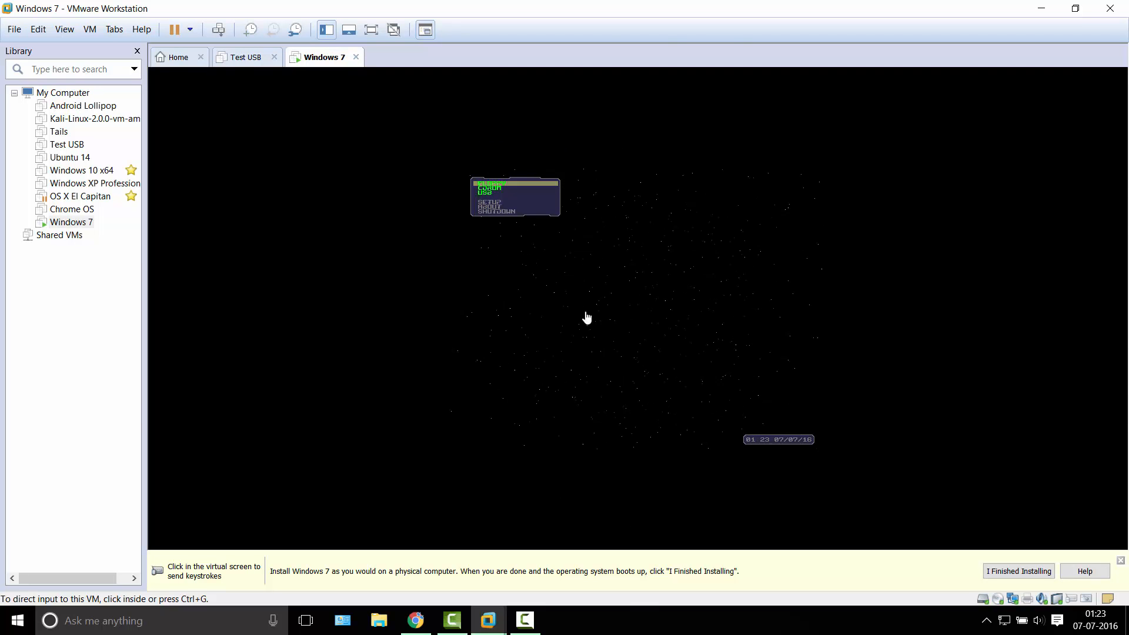
# In the boot manager menu, select USB and boot from the USB drive
pyautogui.click(649, 303)
pyautogui.press('Down')
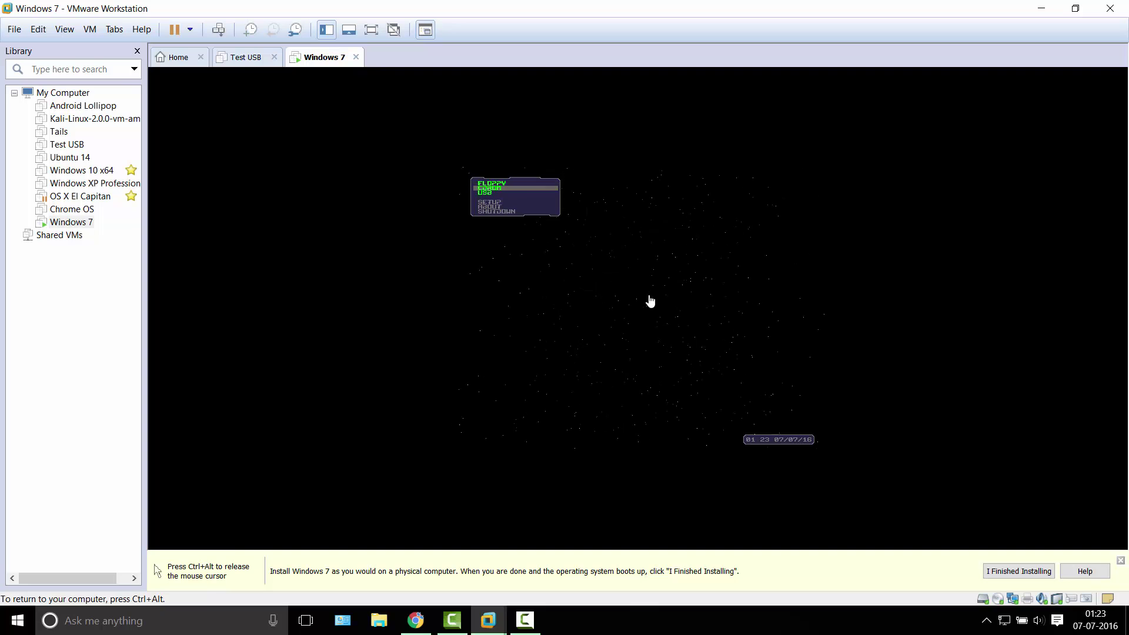
pyautogui.press('Down')
pyautogui.press('Return')
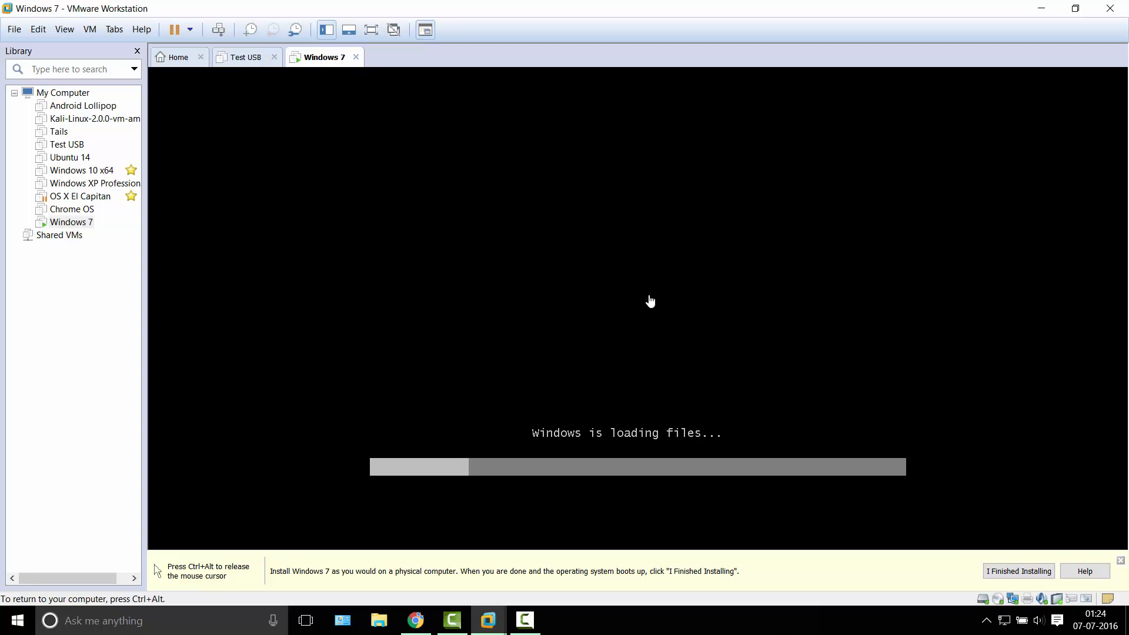
# Release input to the host with Ctrl+Alt and select the Windows 10 x64 VM in the Library
pyautogui.hotkey('ctrl', 'alt')
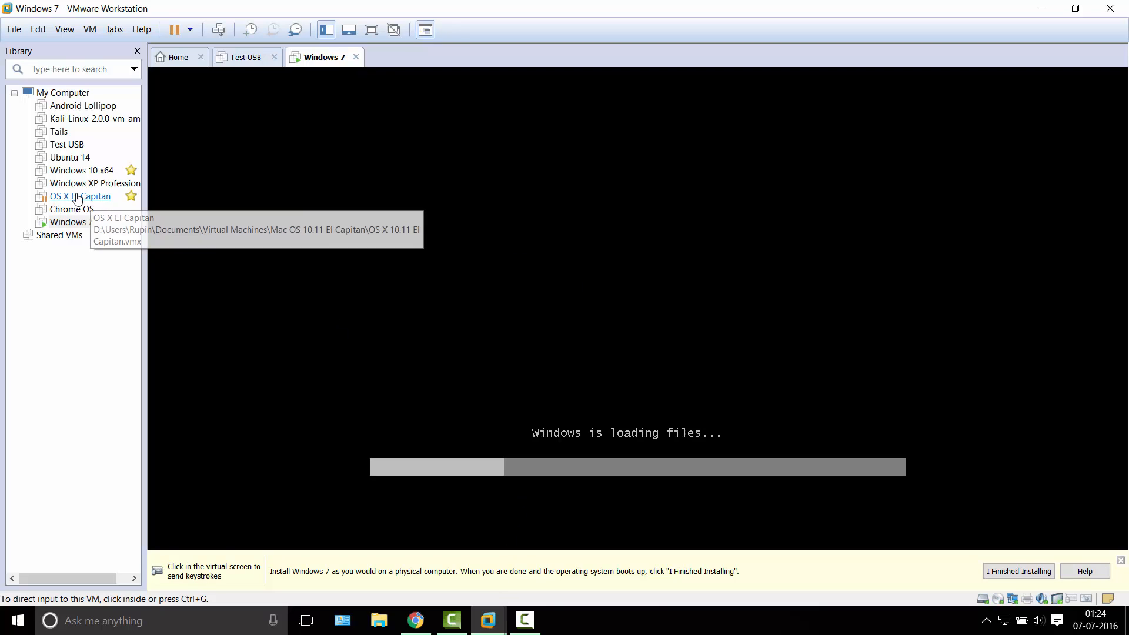
pyautogui.click(72, 171)
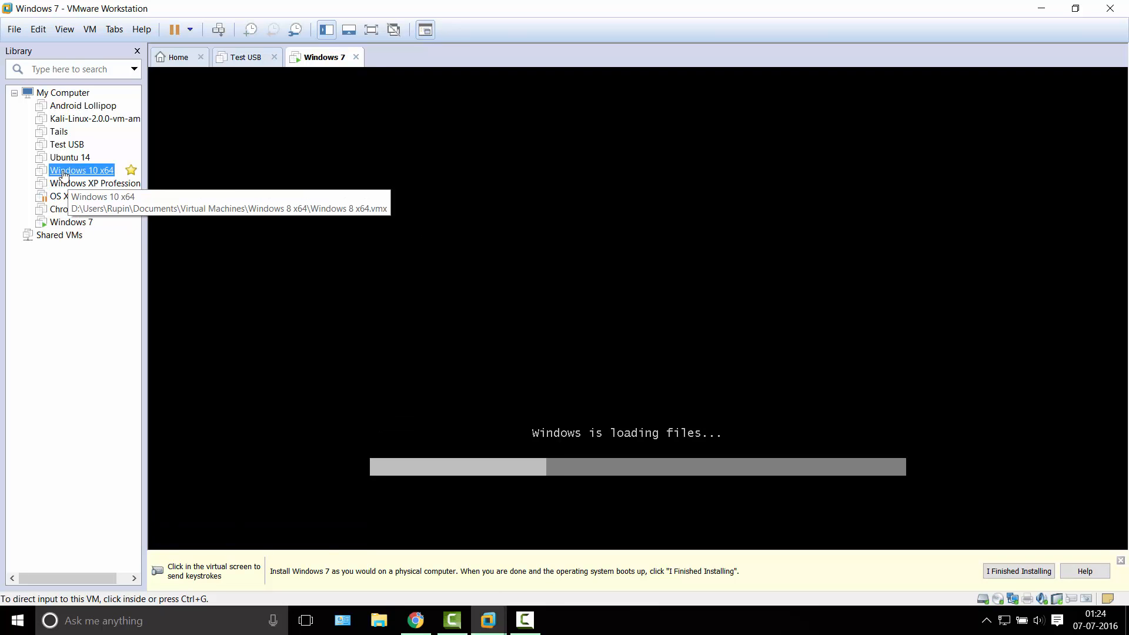
# Open the Windows 10 x64 VM's summary in a new tab
pyautogui.doubleClick(71, 170)
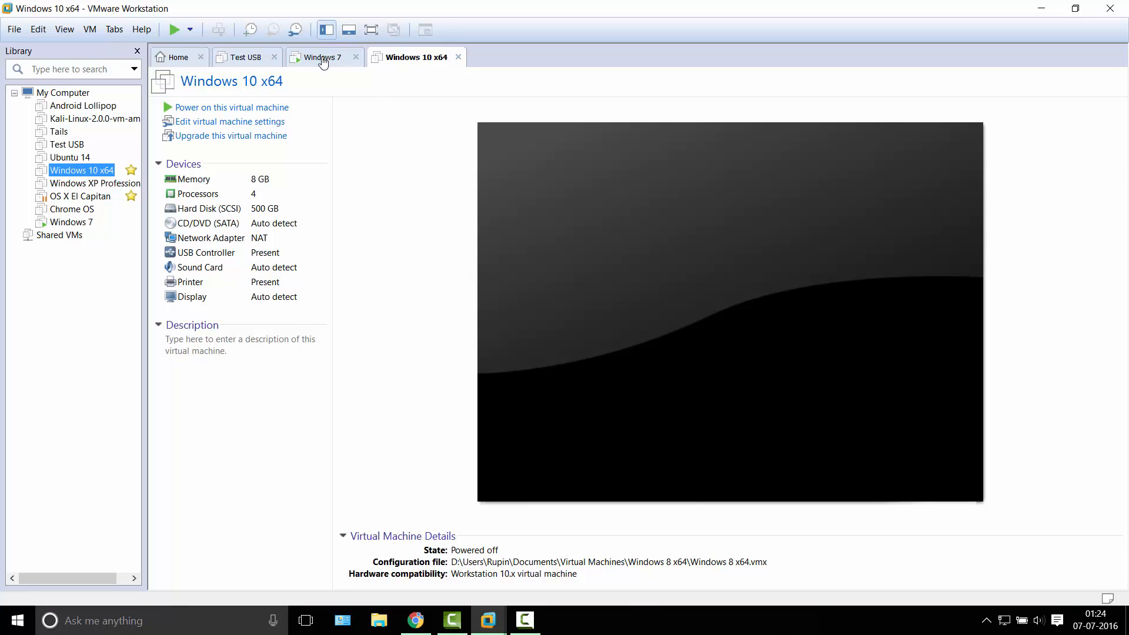